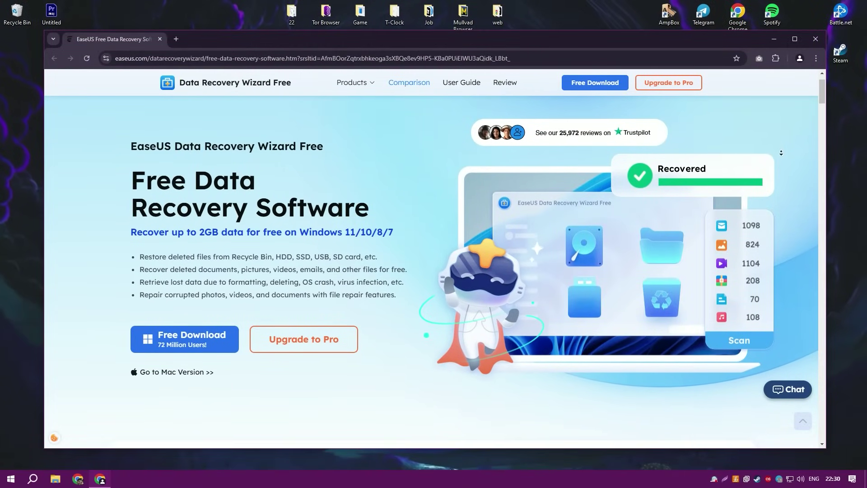
scroll(780, 153, "down", 1)
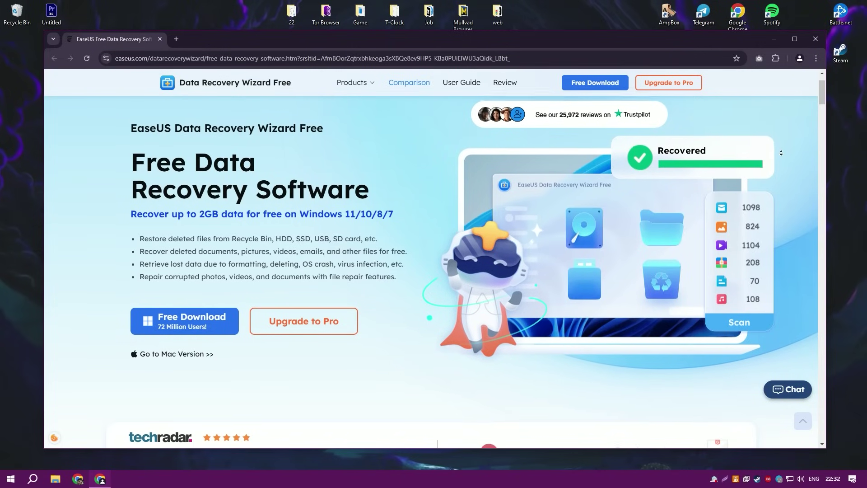
scroll(780, 152, "down", 1)
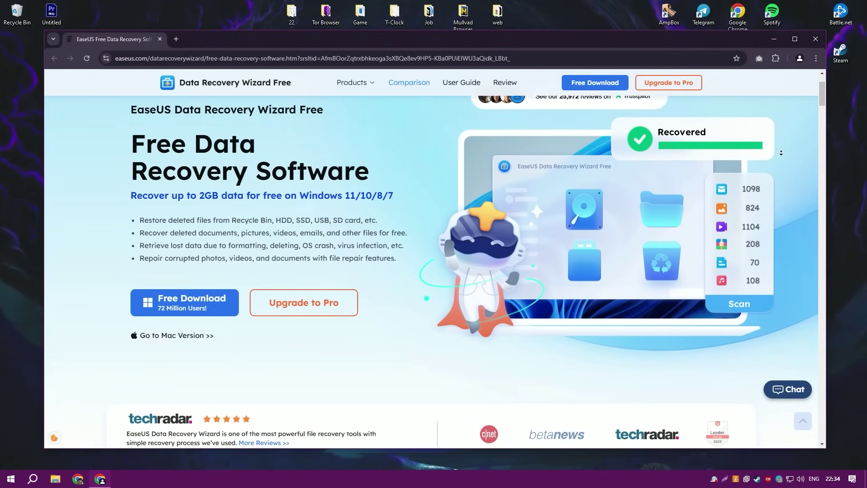
scroll(781, 152, "down", 1)
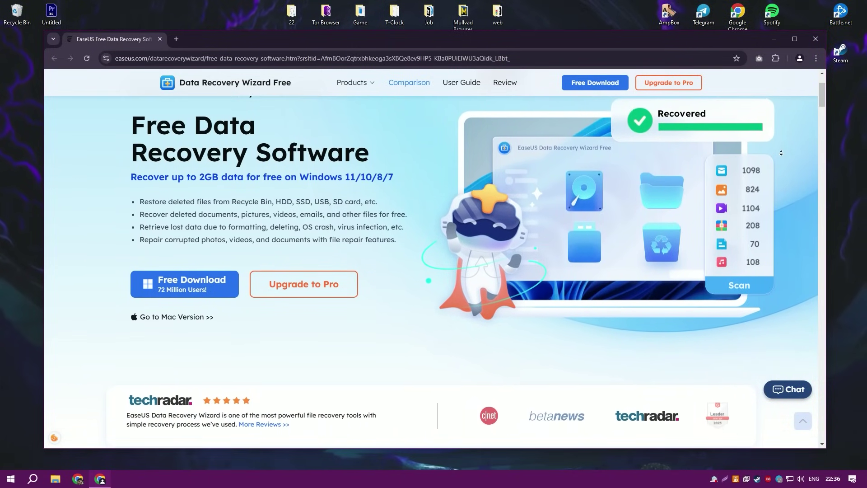
scroll(780, 152, "down", 1)
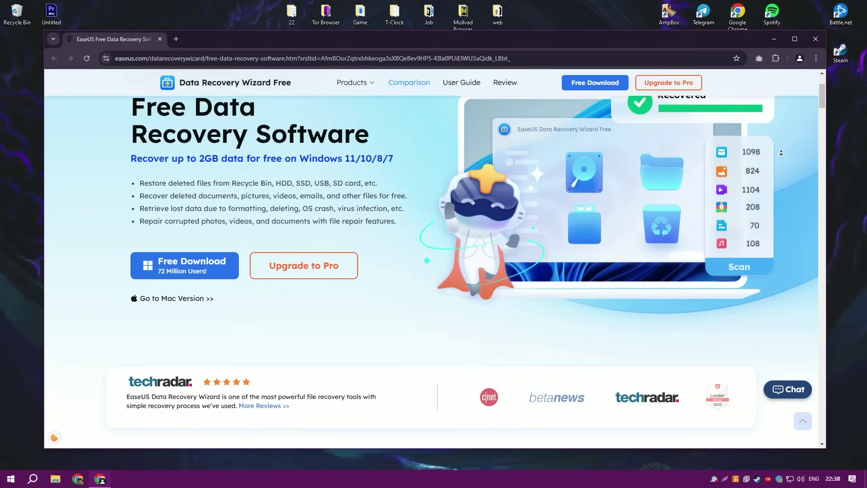
scroll(781, 153, "down", 1)
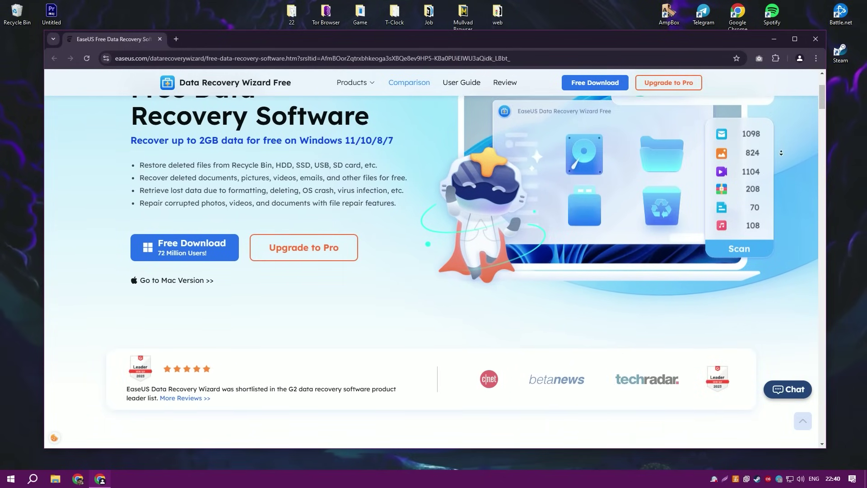
scroll(780, 153, "down", 1)
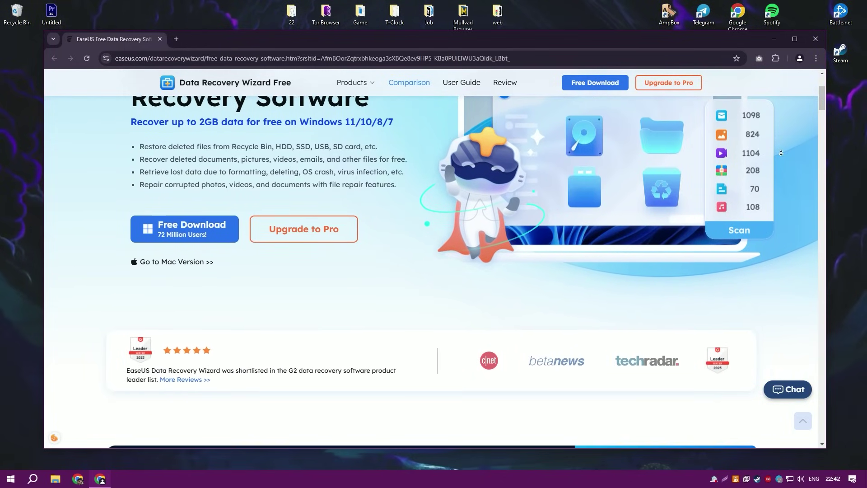
scroll(780, 152, "down", 1)
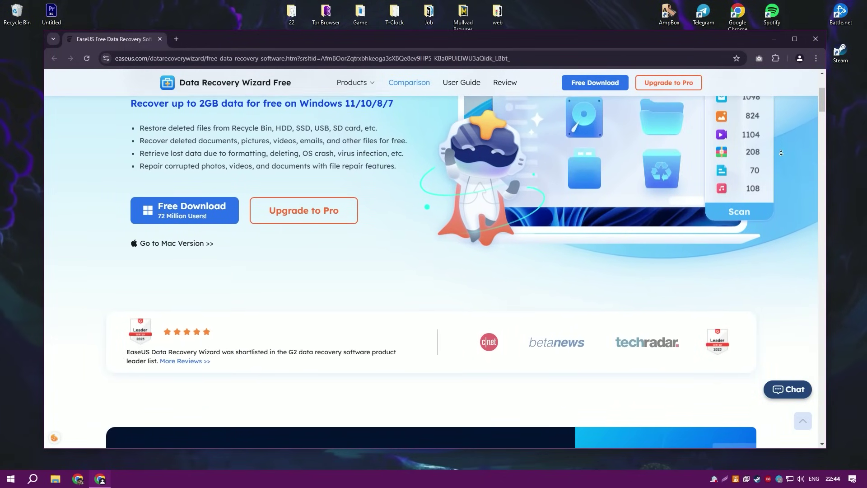
scroll(780, 153, "down", 1)
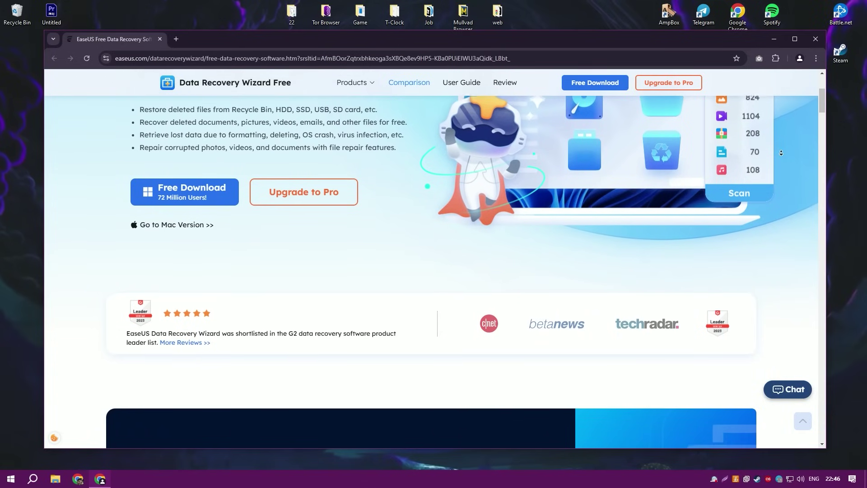
scroll(780, 152, "down", 1)
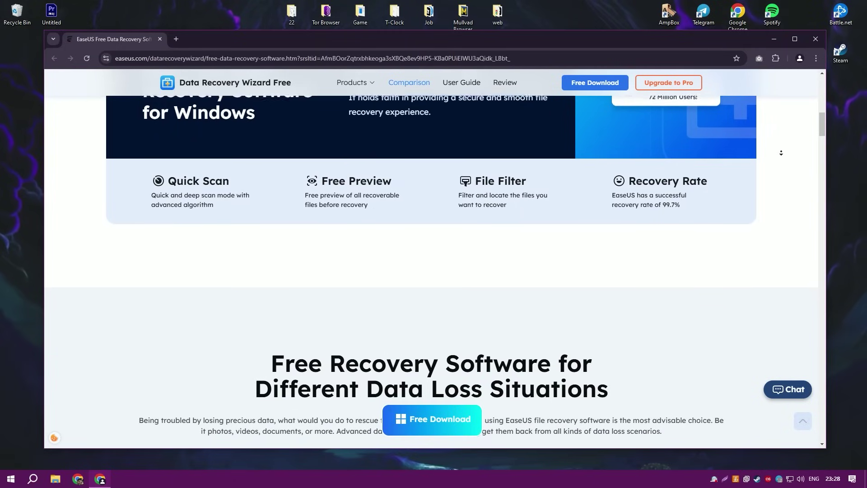
Stop the EaseUS page autoscroll and open Example.rar from the desktop in WinRAR.
left_click(780, 153)
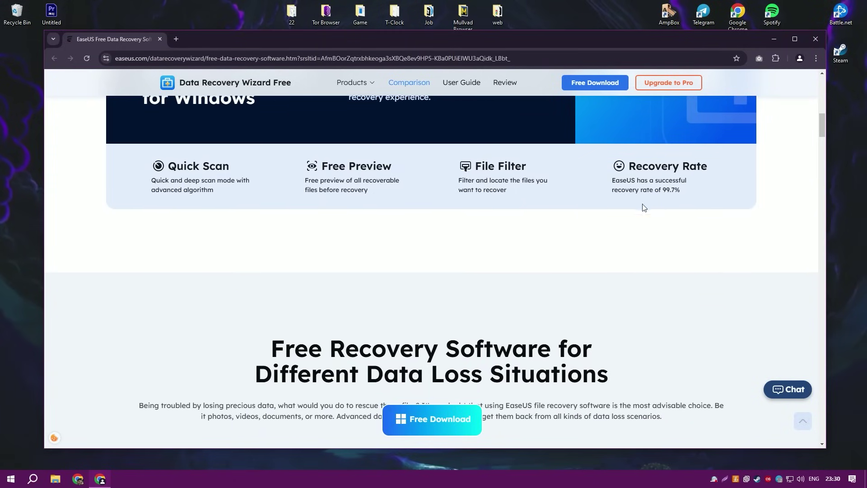
scroll(643, 207, "up", 8)
scroll(406, 237, "up", 3)
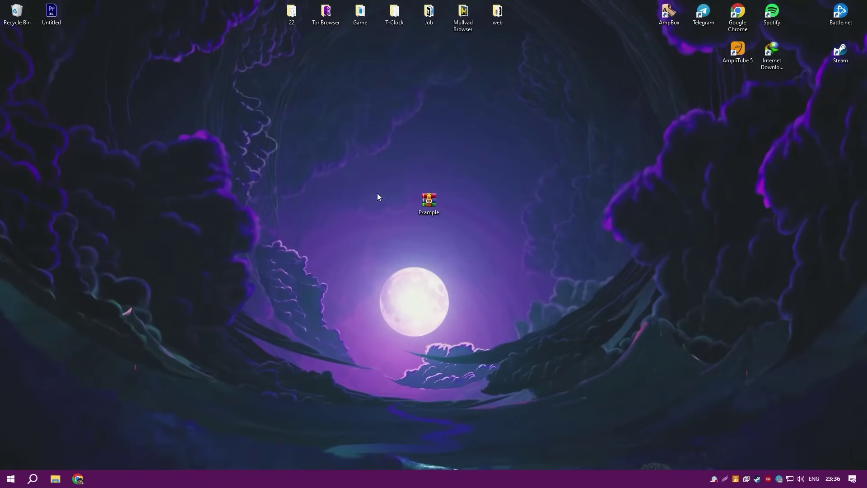
left_click_drag(378, 197, 474, 226)
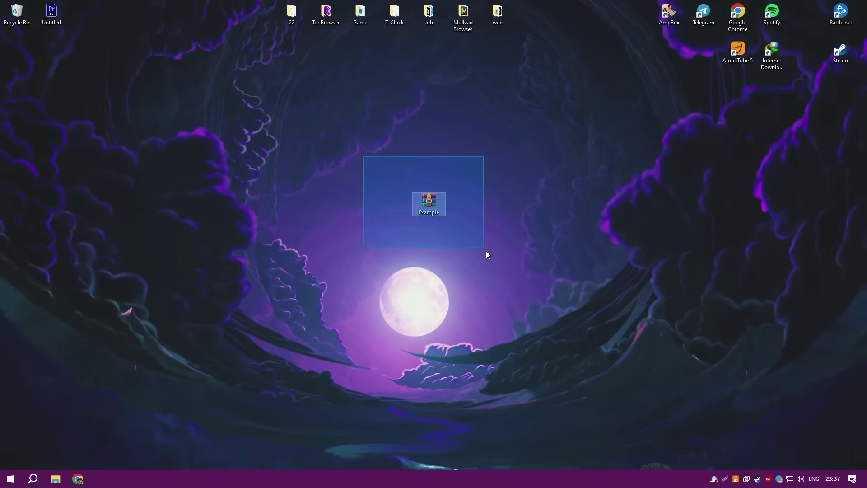
double_click(433, 205)
left_click_drag(610, 107, 650, 103)
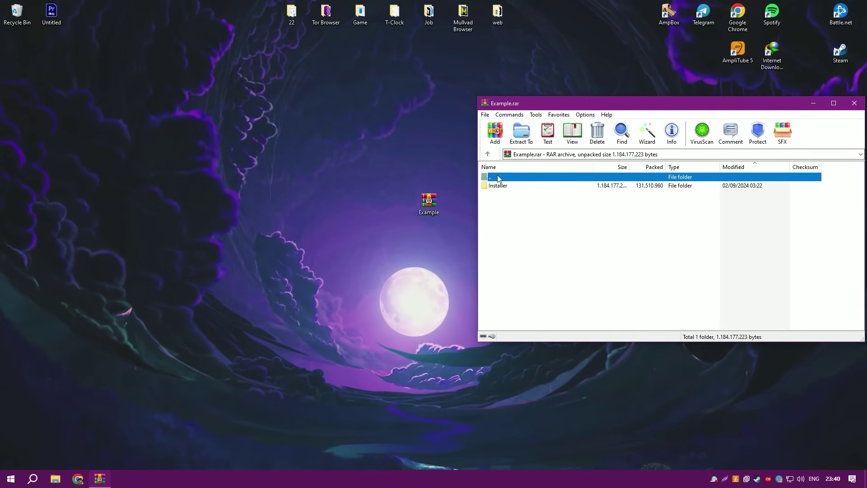
Extract the Installer folder from Example.rar with its password, then run Setup from it.
double_click(498, 185)
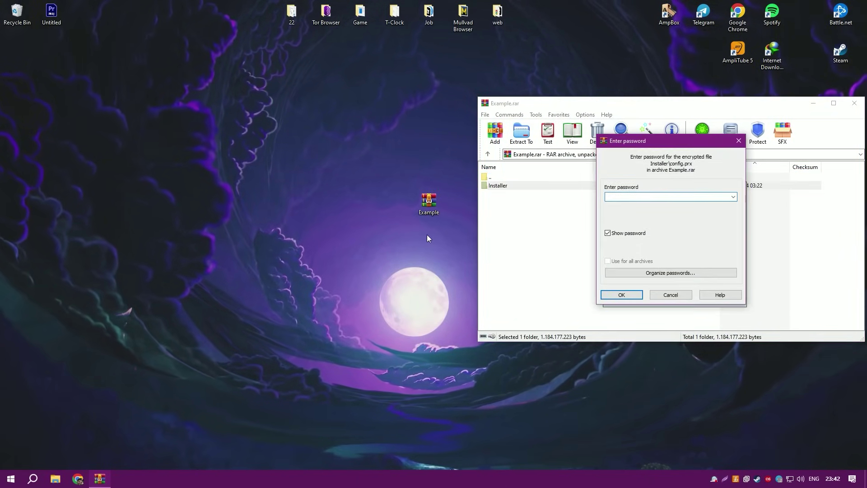
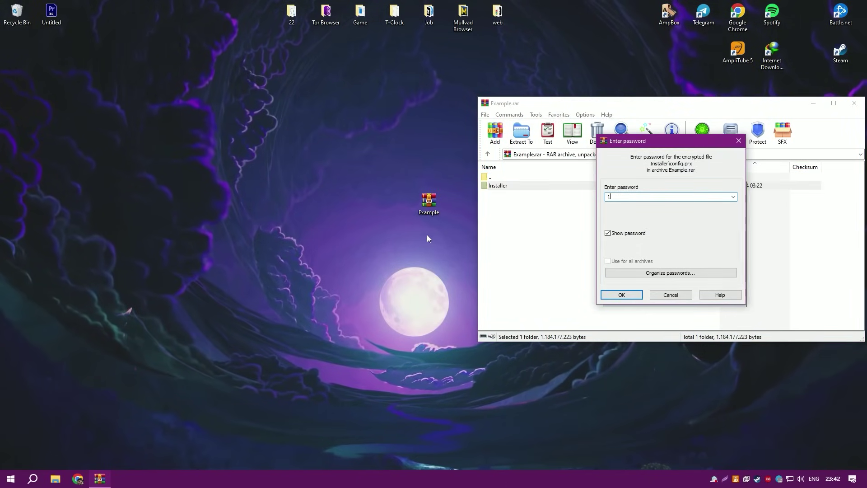
left_click(621, 295)
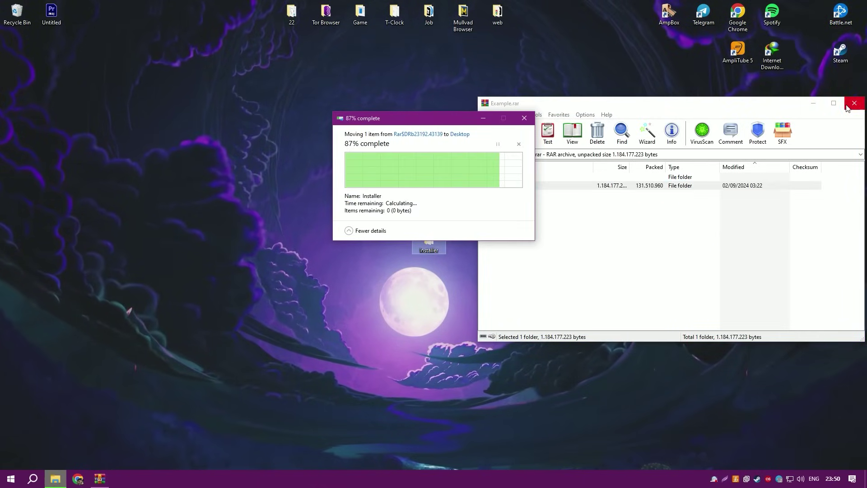
double_click(431, 235)
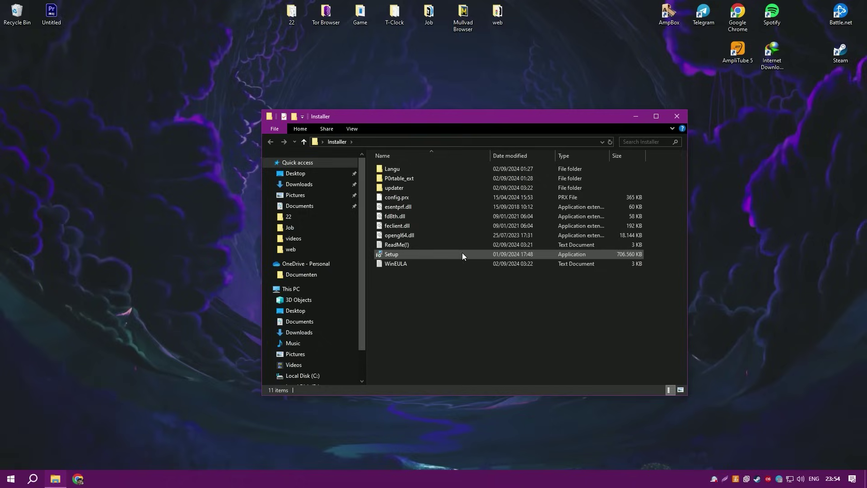
double_click(462, 252)
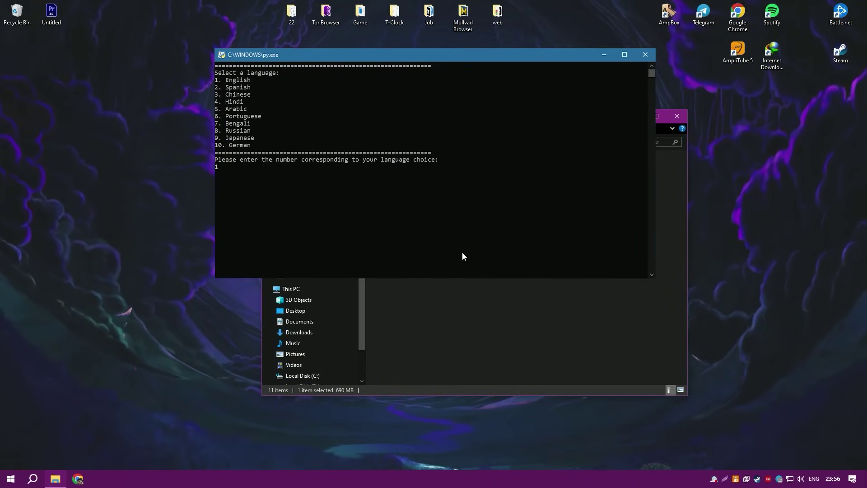
type("1")
Confirm option 1, English, as the setup language in the console.
key("Return")
key("Return")
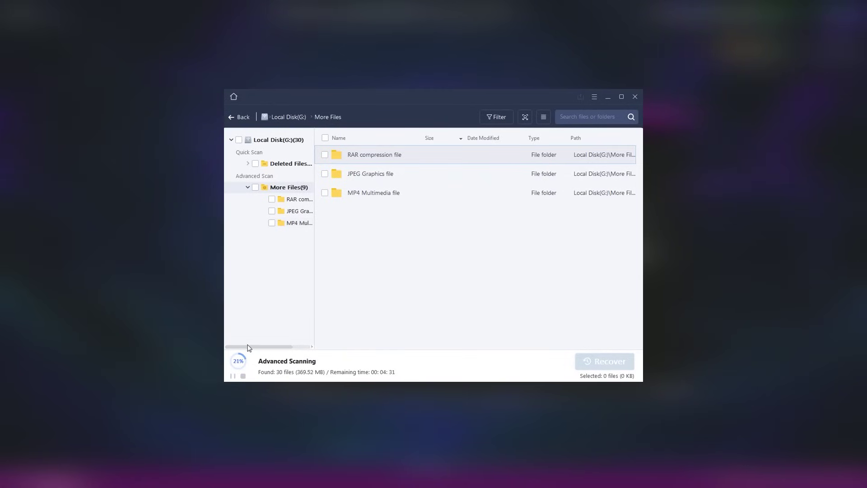
left_click_drag(250, 347, 269, 347)
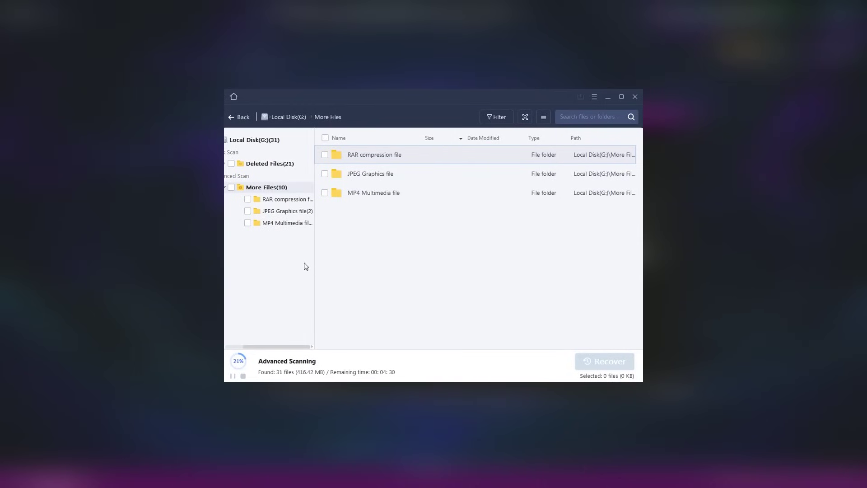